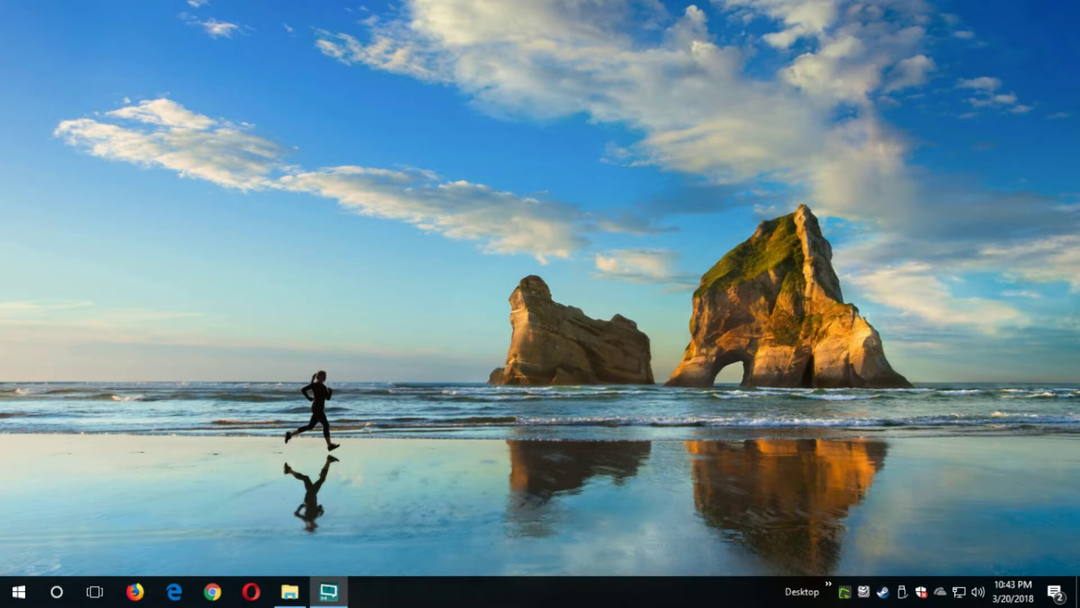
Launch Firefox and open Saved Logins under Privacy & Security, showing the amazon.com entry
click(139, 598)
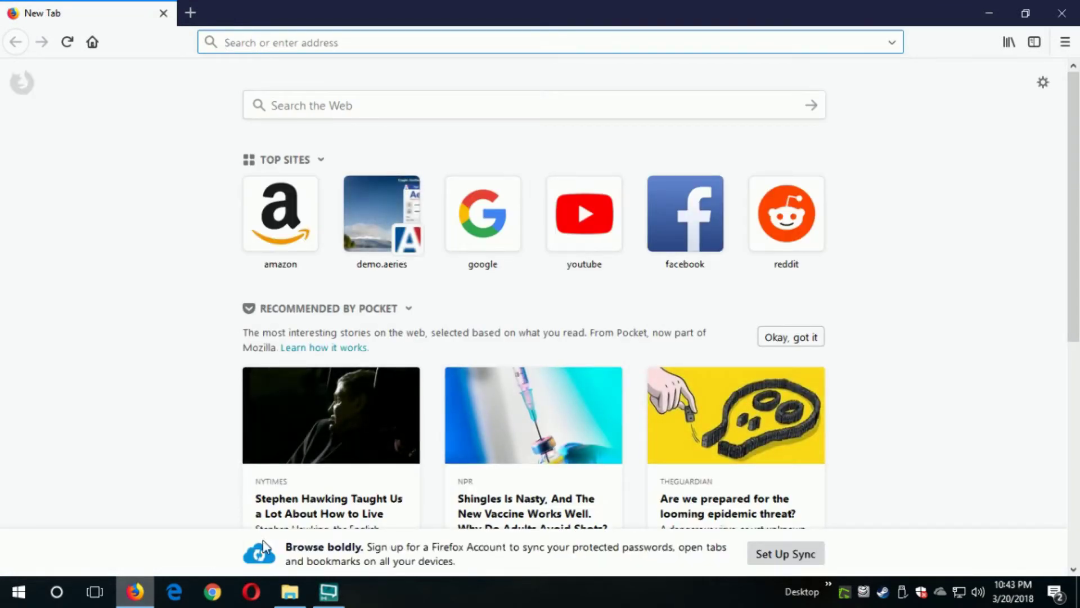
click(1065, 42)
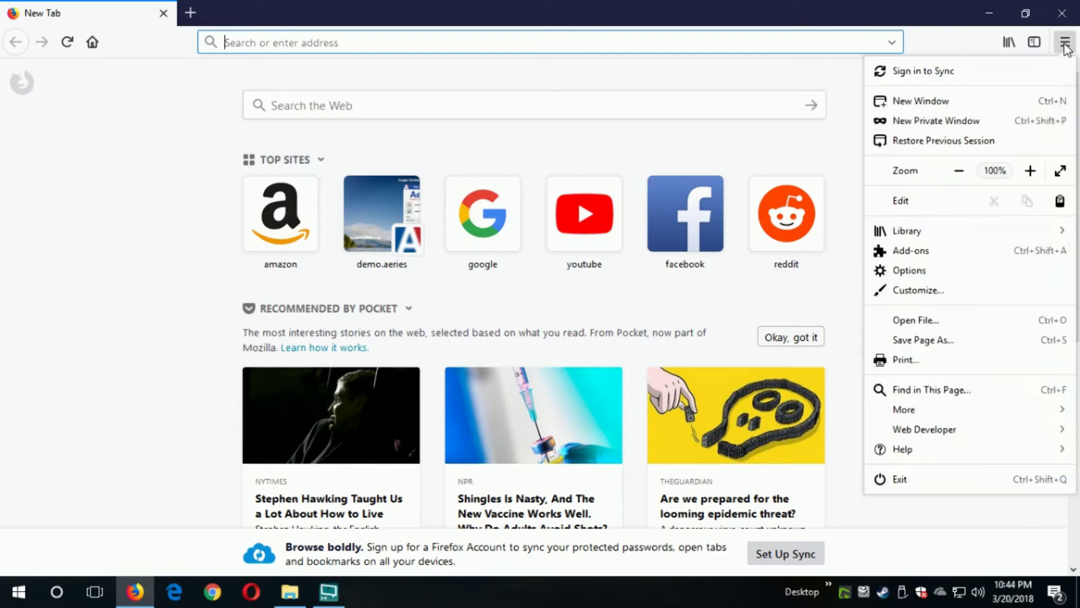
click(925, 271)
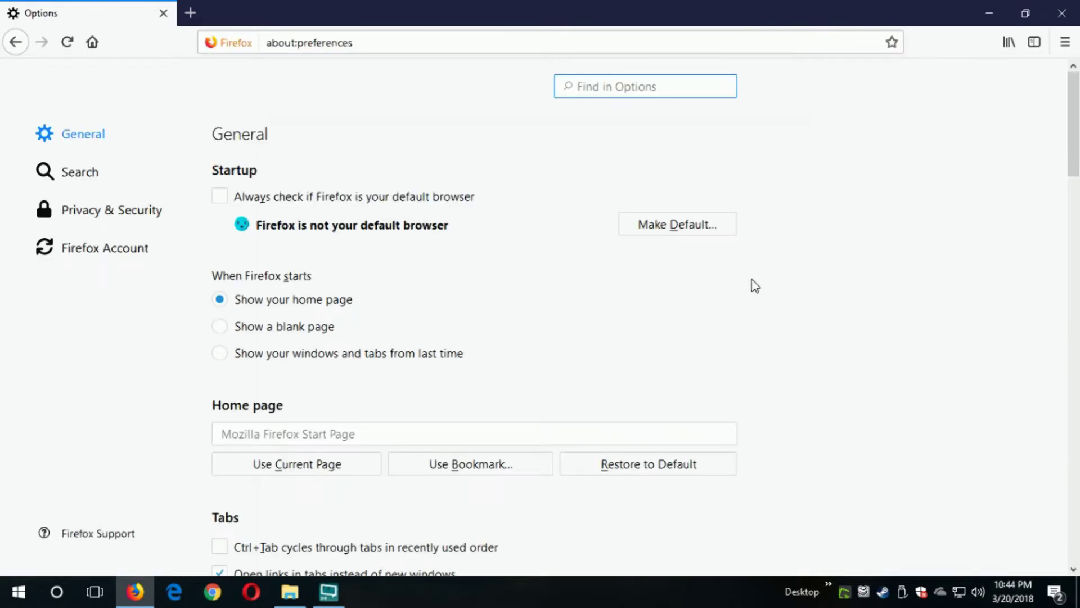
click(115, 207)
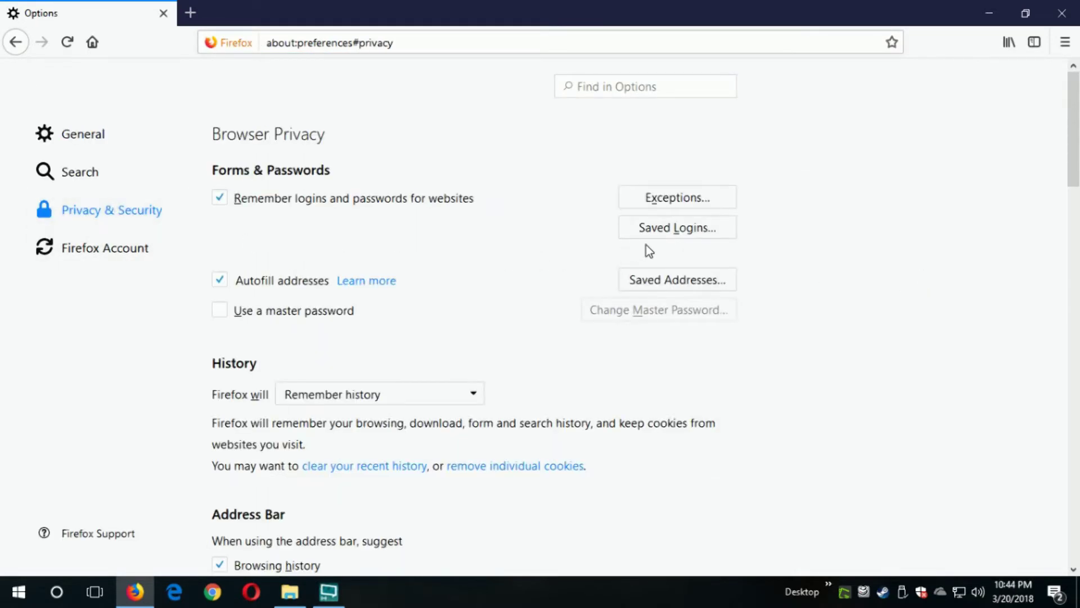
click(684, 233)
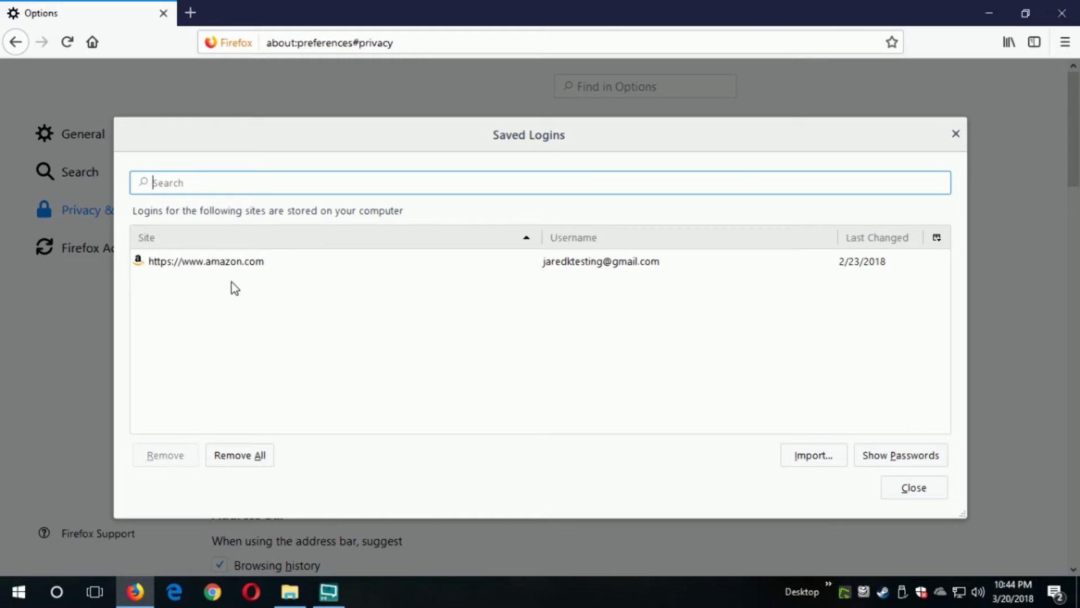
Show and confirm the stored amazon.com password, then close the Saved Logins dialog
click(913, 460)
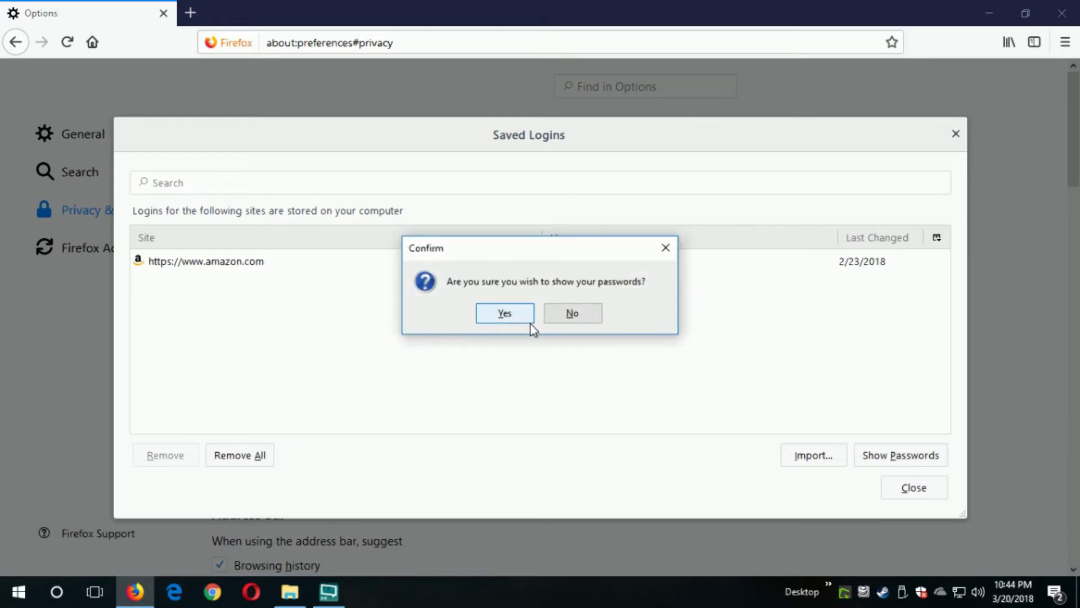
click(504, 314)
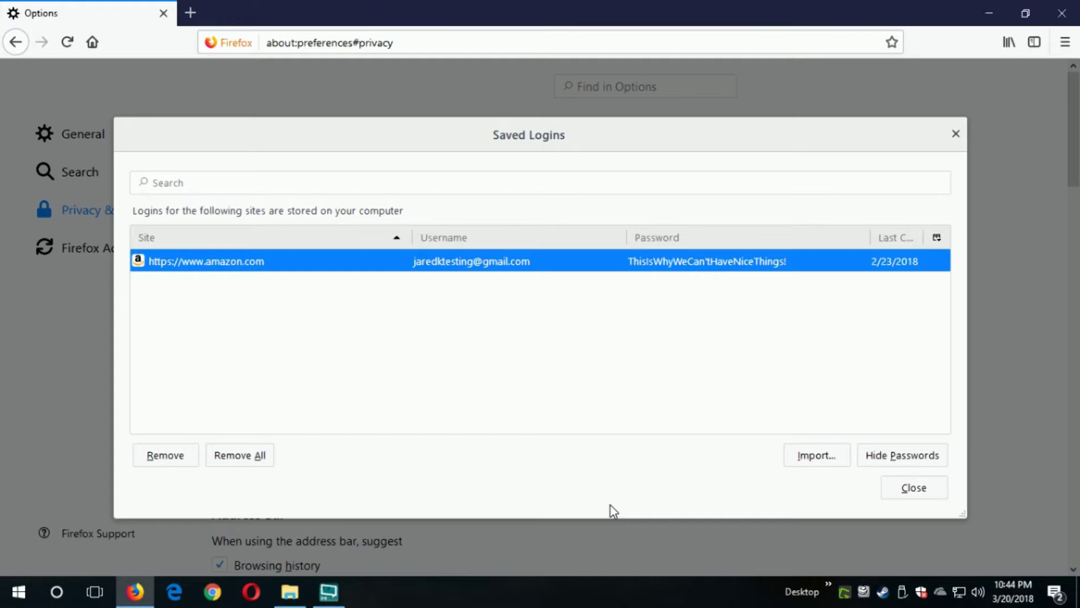
click(906, 489)
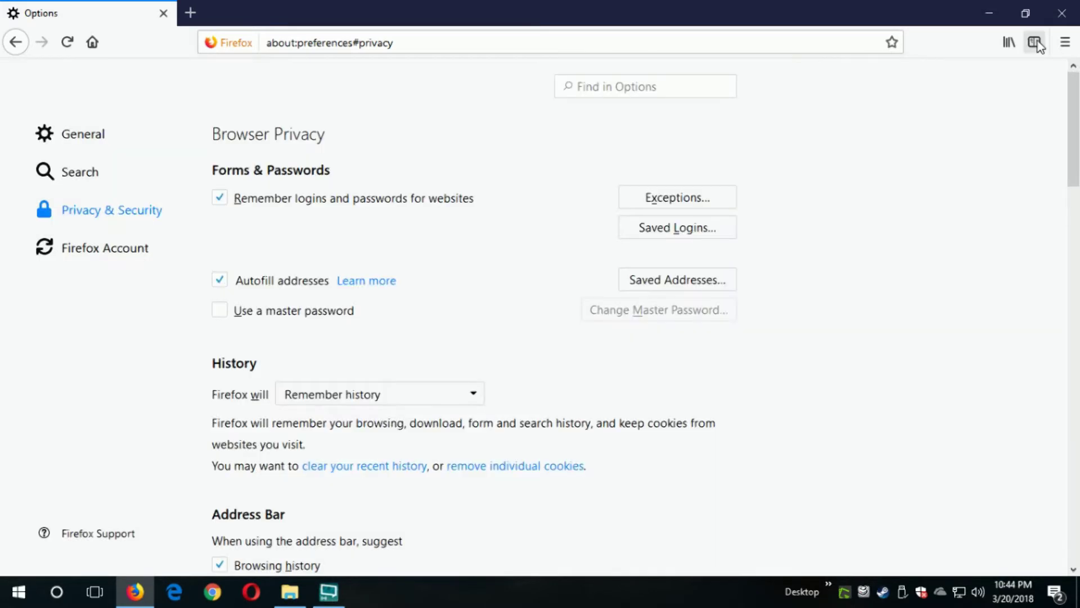
Close Firefox, launch Google Chrome and load amazon.com
click(1067, 13)
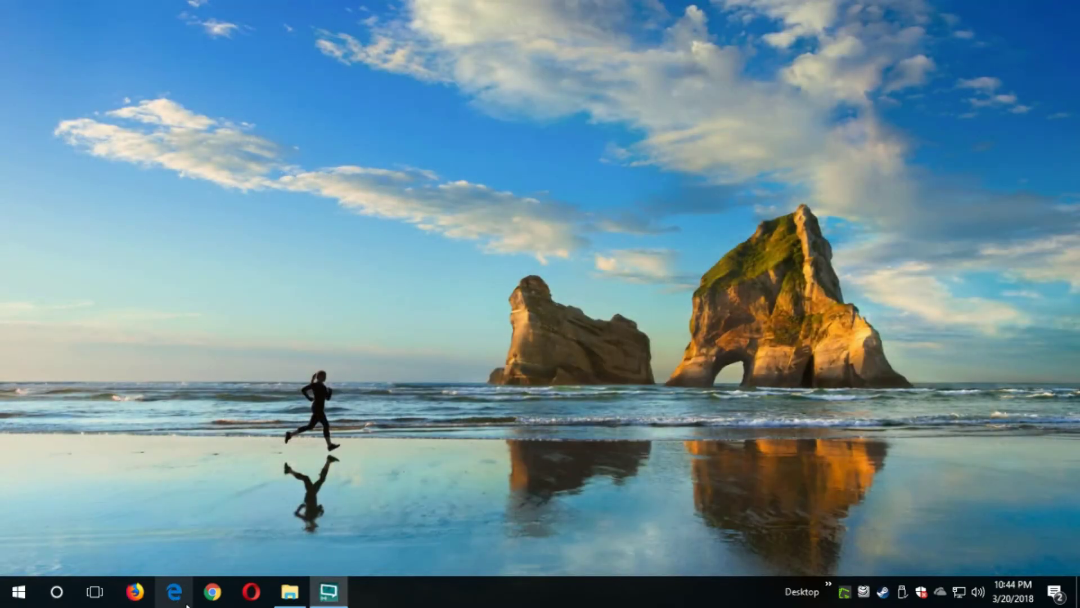
click(214, 592)
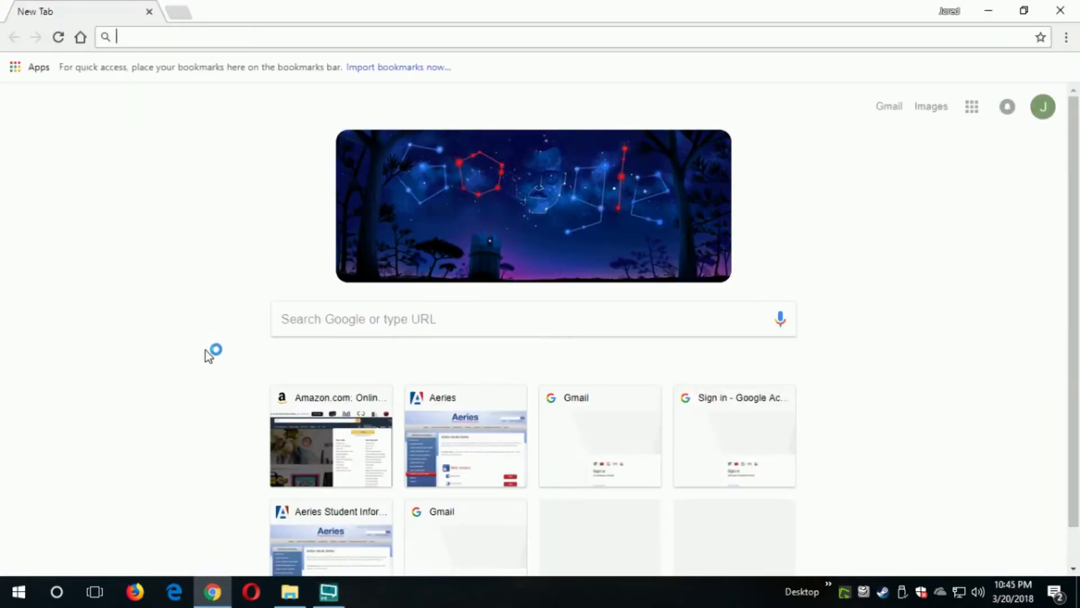
text(amazon.com)
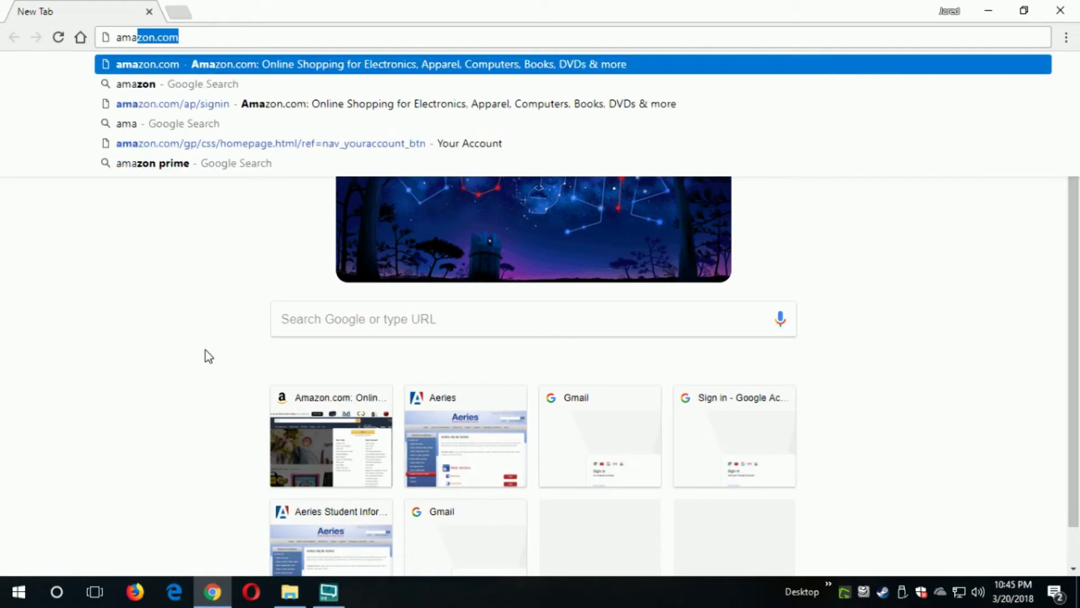
key(Return)
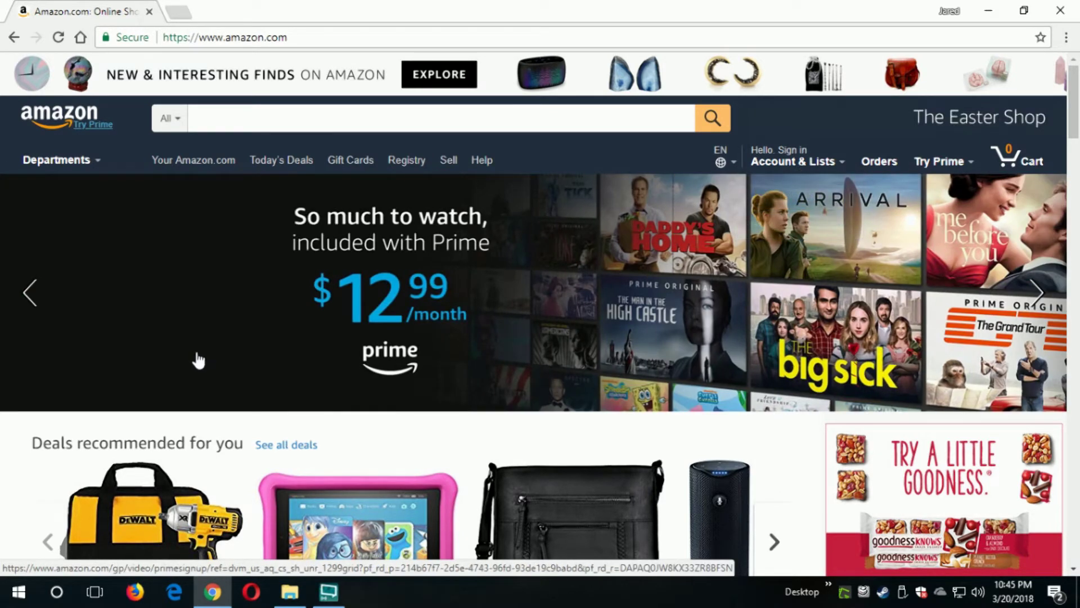
Go through Amazon Sign in and Continue, then Inspect the autofilled password field
mouse_move(791, 169)
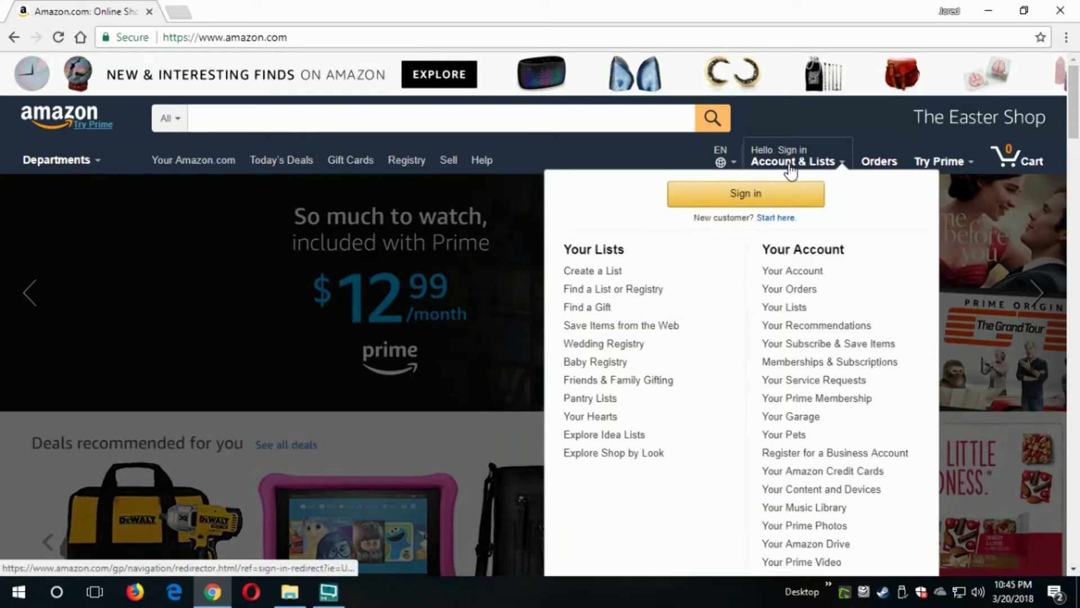
click(764, 191)
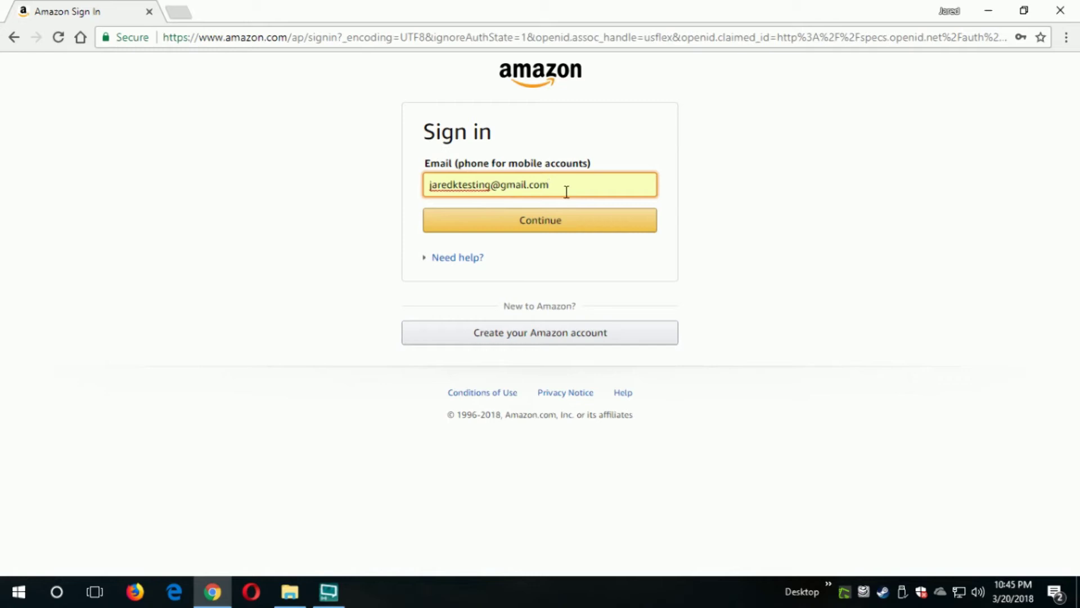
click(525, 219)
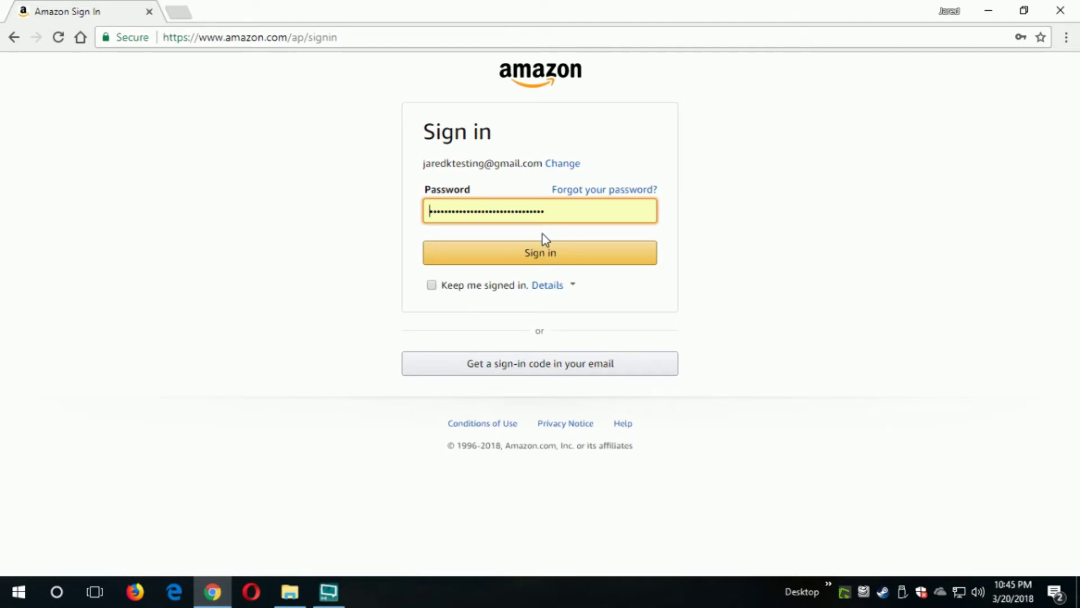
right_click(539, 212)
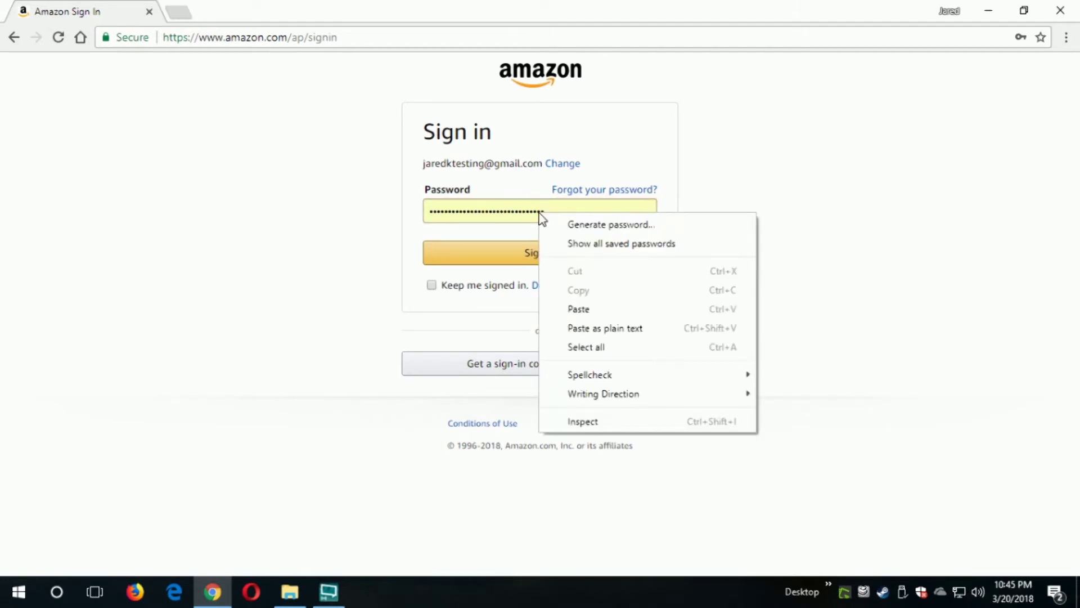
click(591, 421)
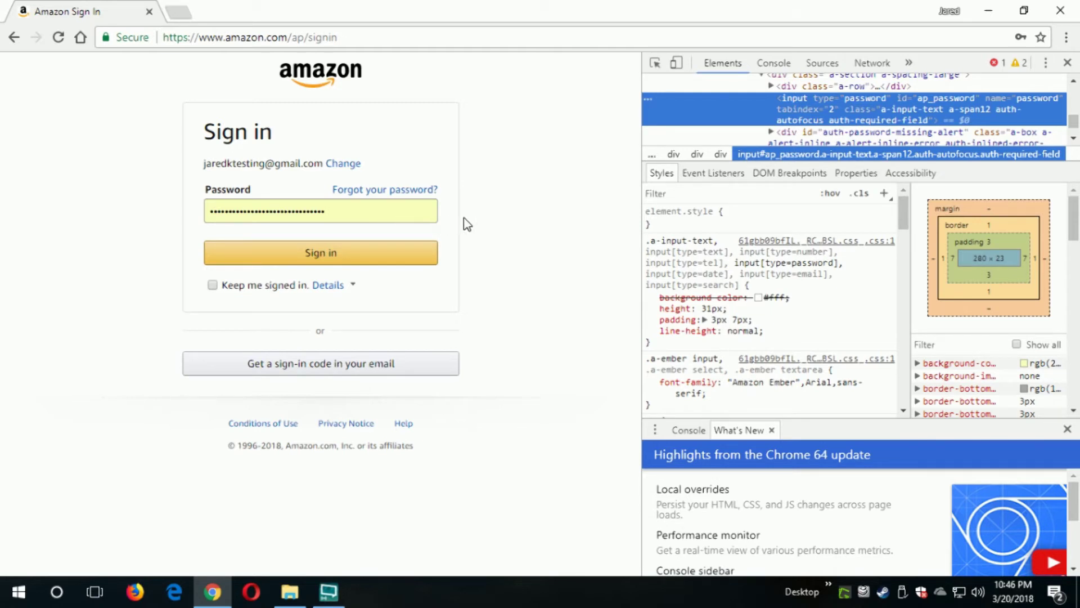
Change the password input's type attribute from 'password' to 'LOL' in Elements
double_click(881, 96)
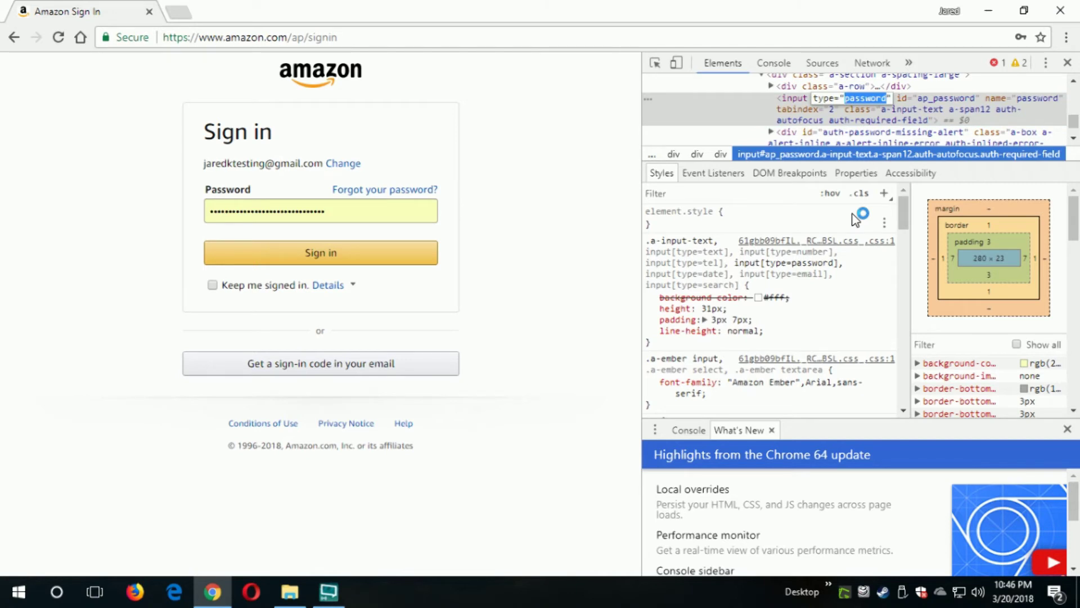
text(LOL)
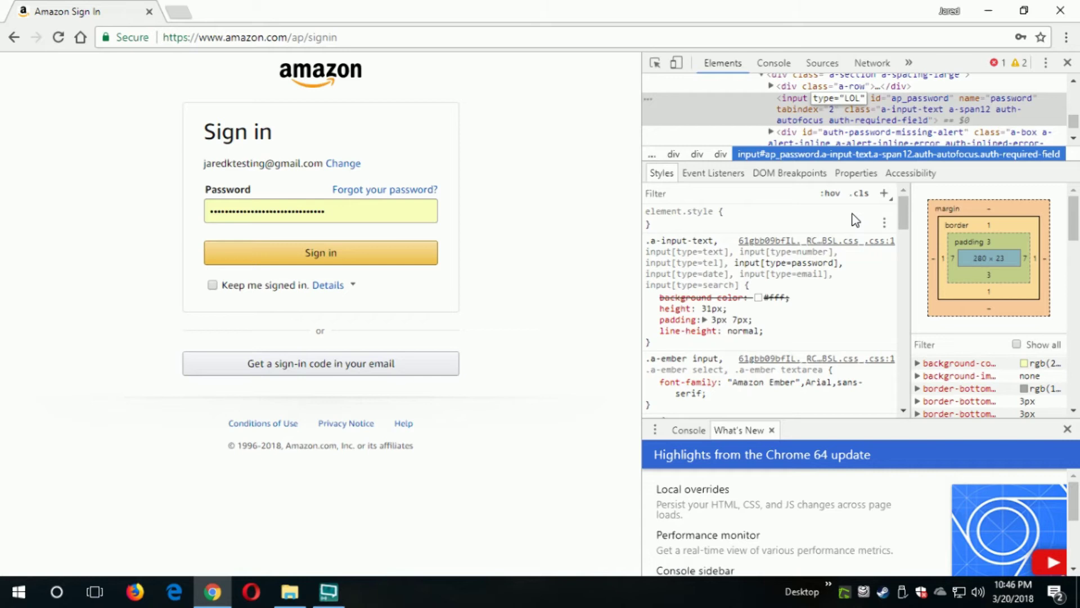
Commit the 'LOL' type change so the saved Amazon password displays as plain text
click(918, 108)
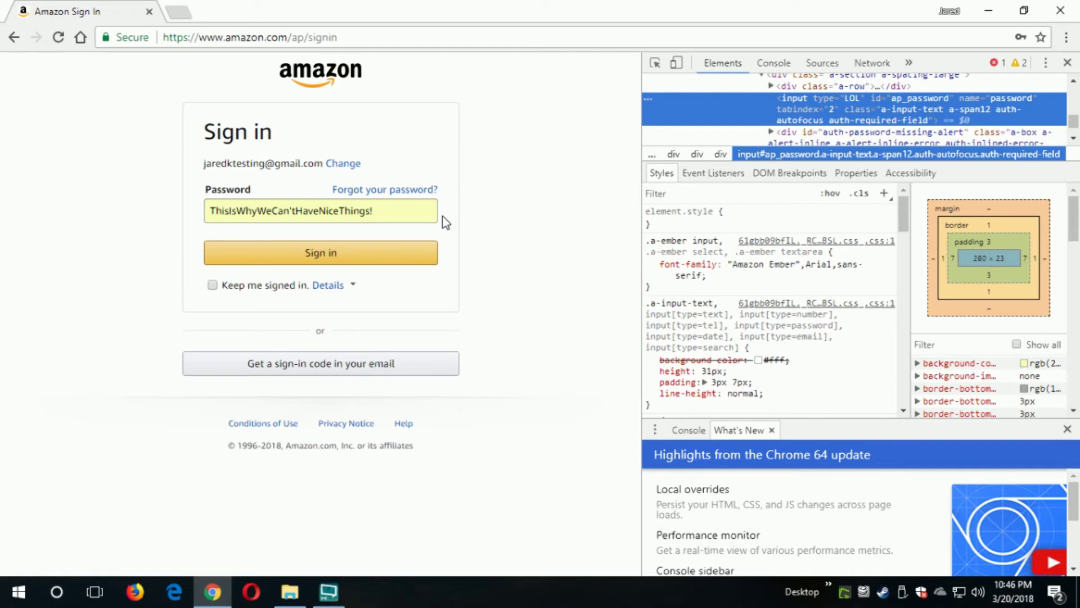
Close DevTools, load the amazon.com home page, and open Chrome's More tools menu
click(1067, 63)
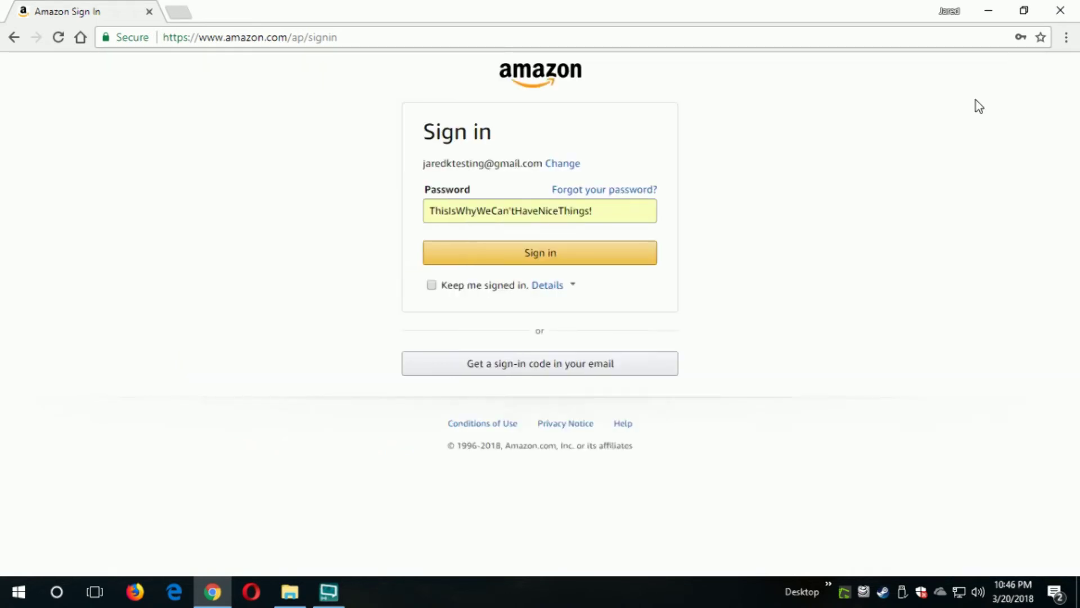
click(518, 38)
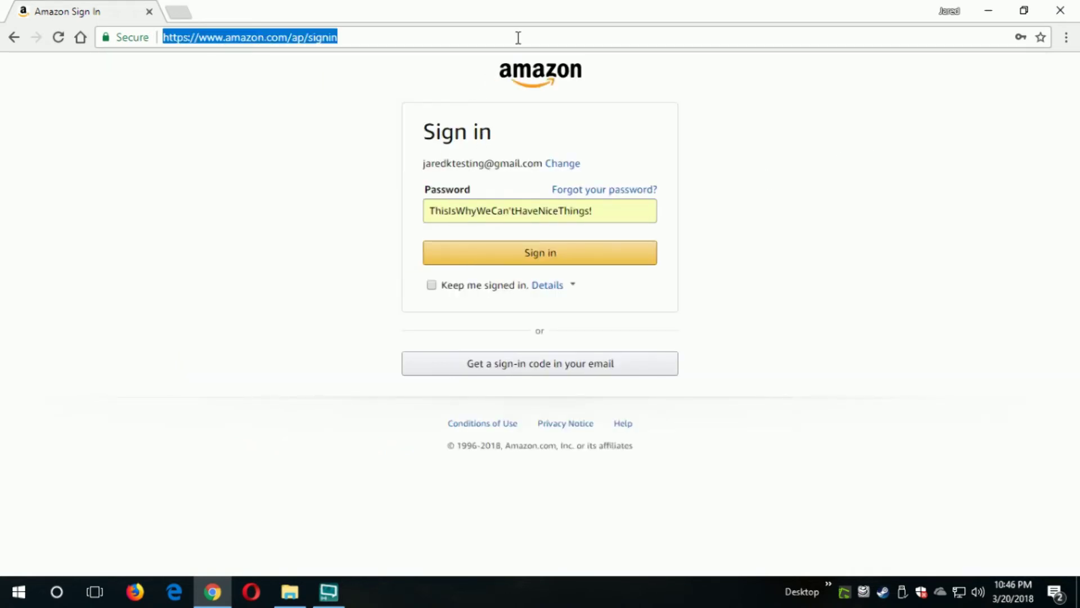
text(ama)
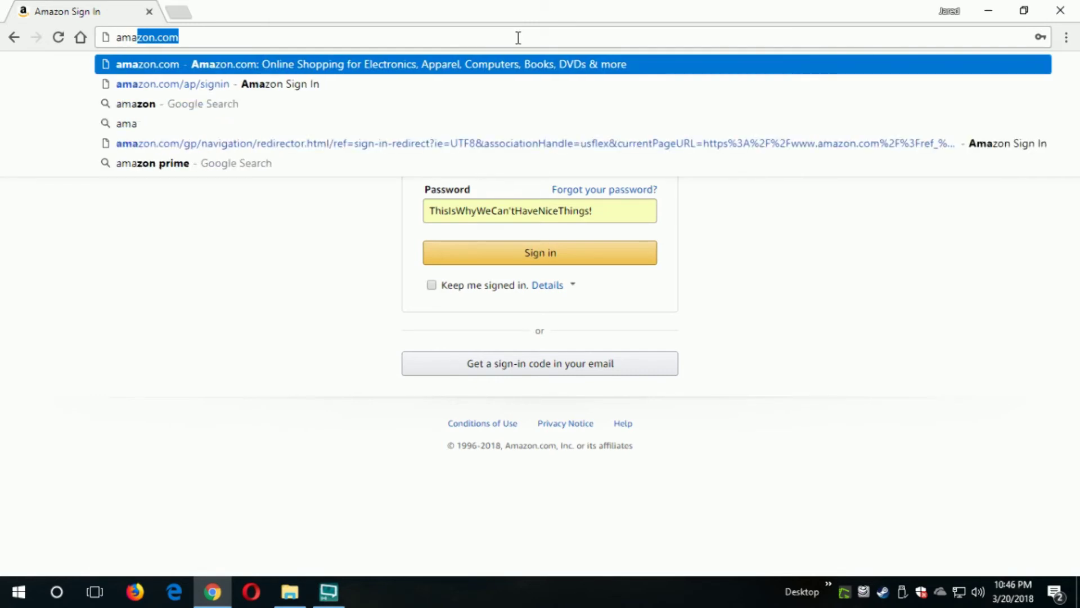
text(zon.com)
key(Return)
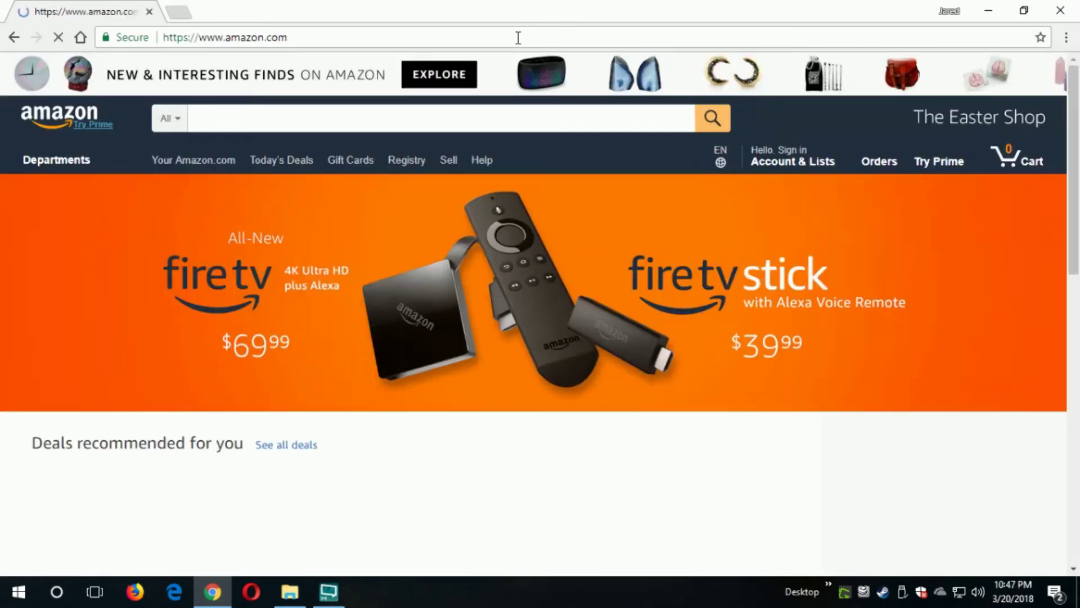
mouse_move(786, 162)
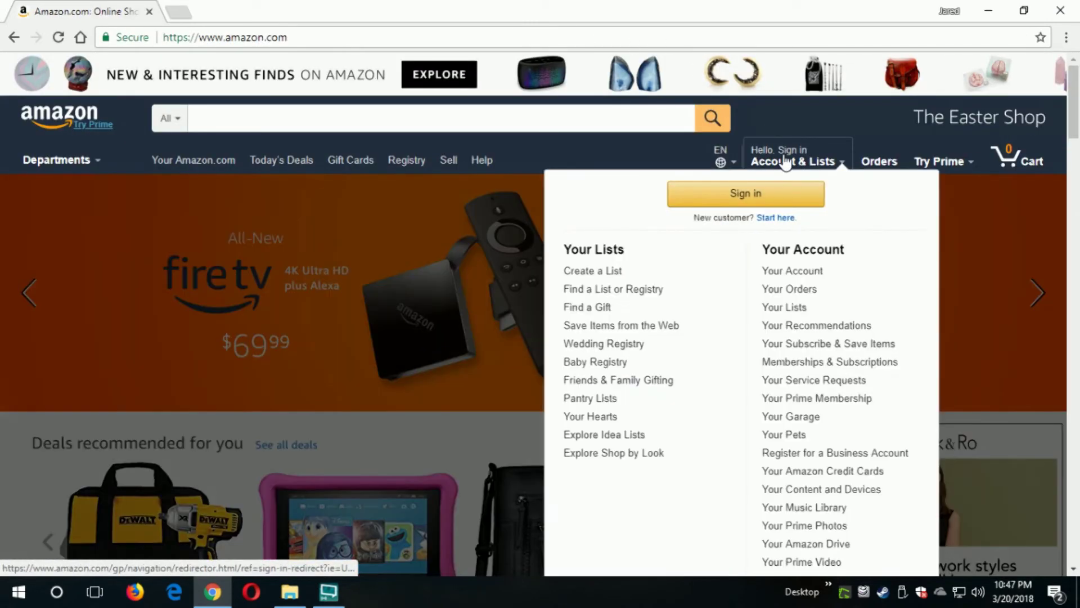
scroll(810, 393, down, 4)
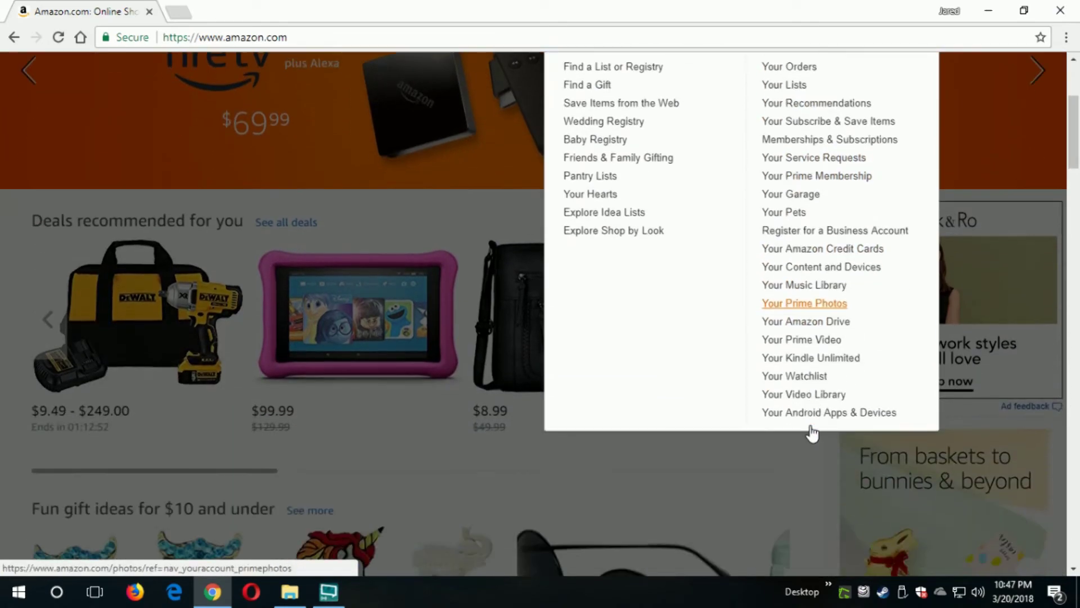
scroll(816, 402, up, 4)
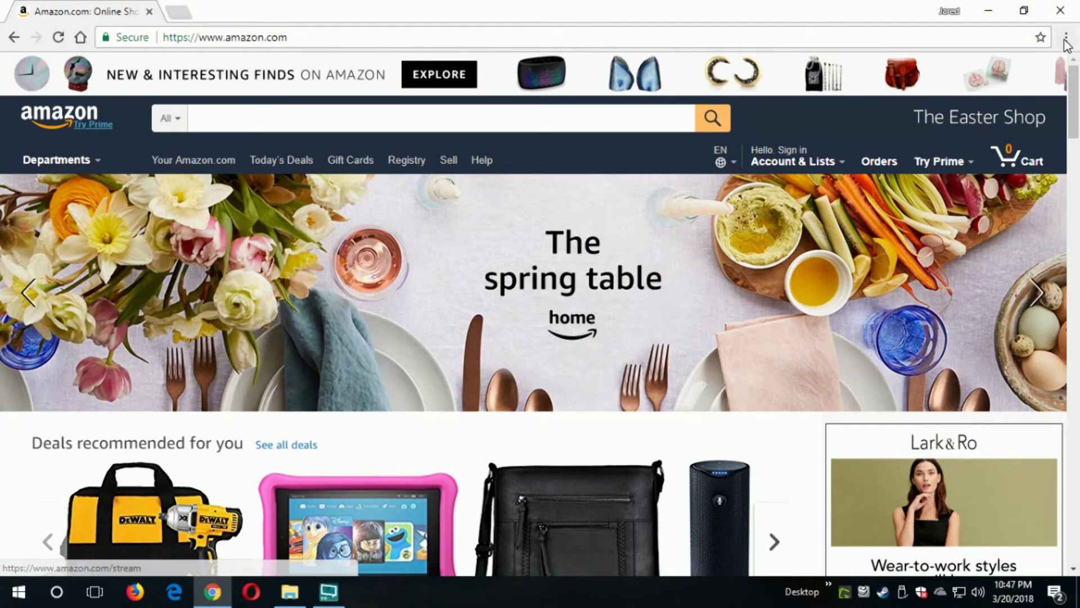
click(1066, 39)
mouse_move(927, 270)
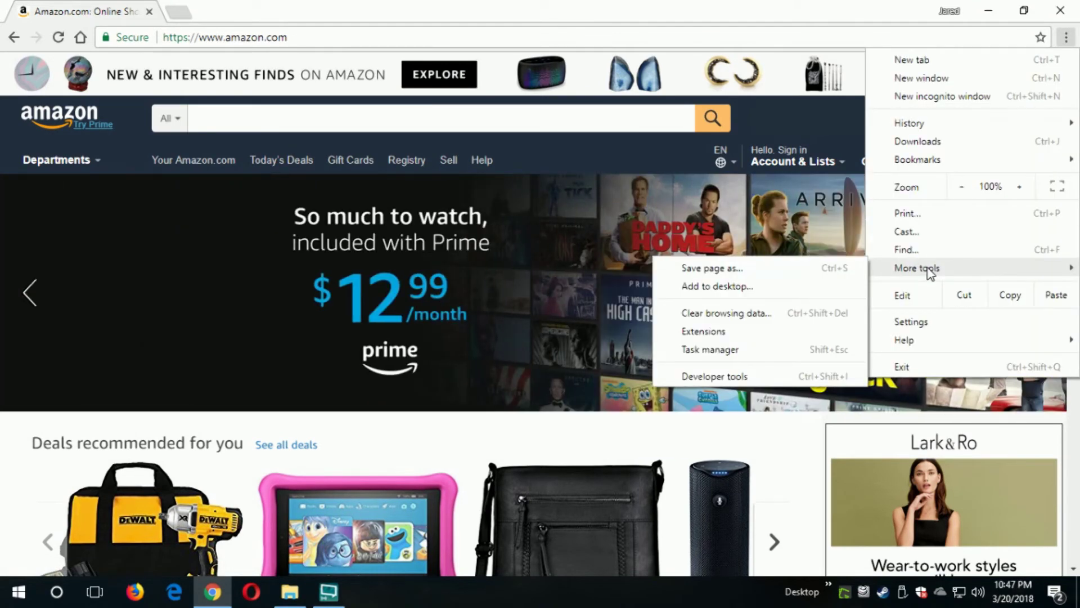
Enable LastPass: Free Password Manager on the Extensions page, then close that tab
click(710, 331)
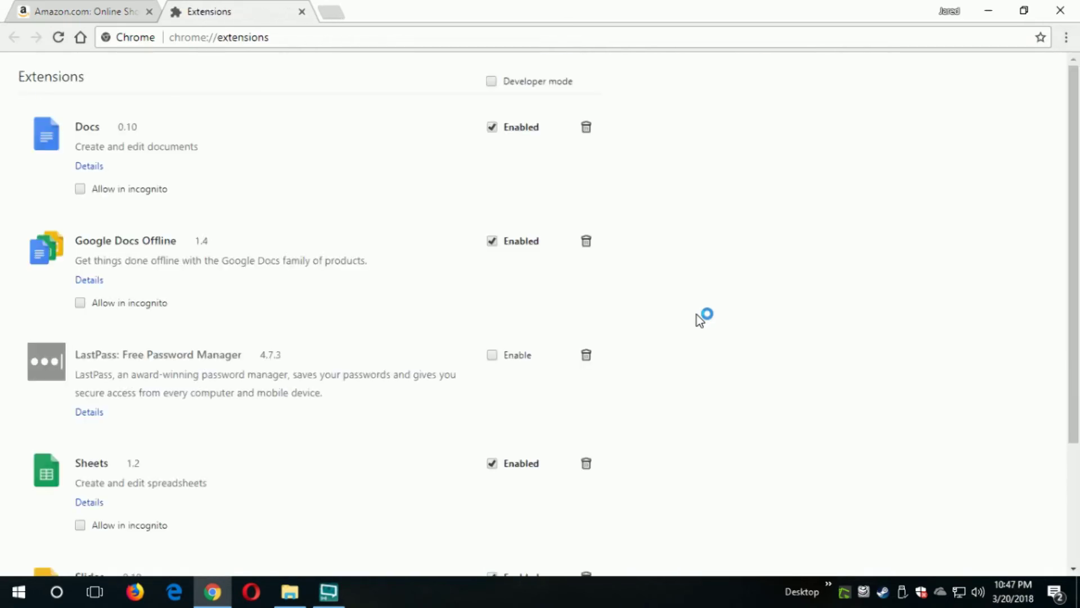
click(491, 357)
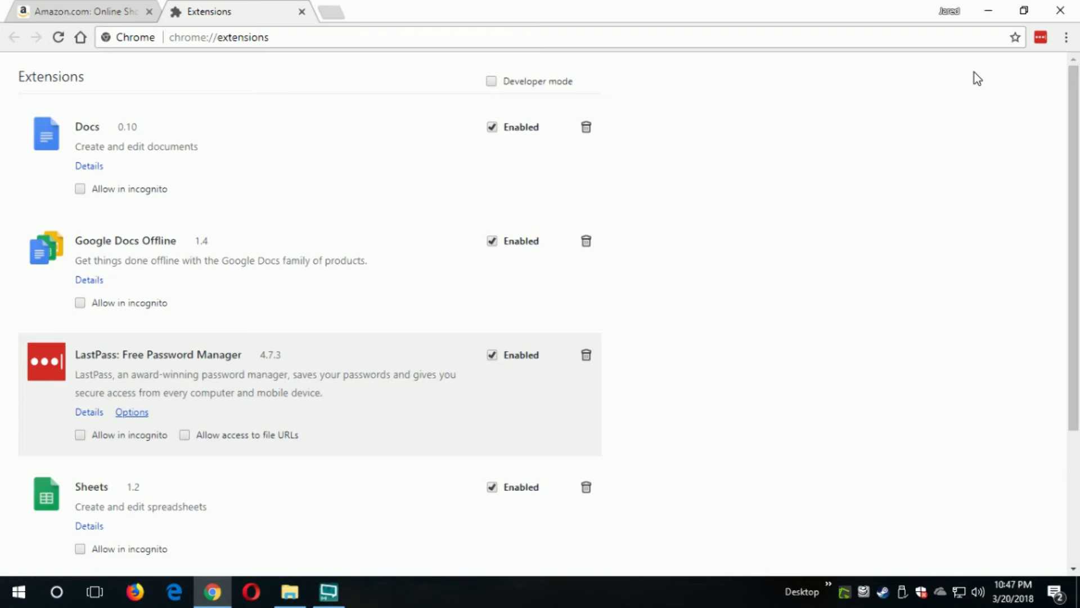
click(303, 12)
Reach Amazon's password step via Sign in and Continue, viewing then dismissing the LastPass suggestion
mouse_move(819, 171)
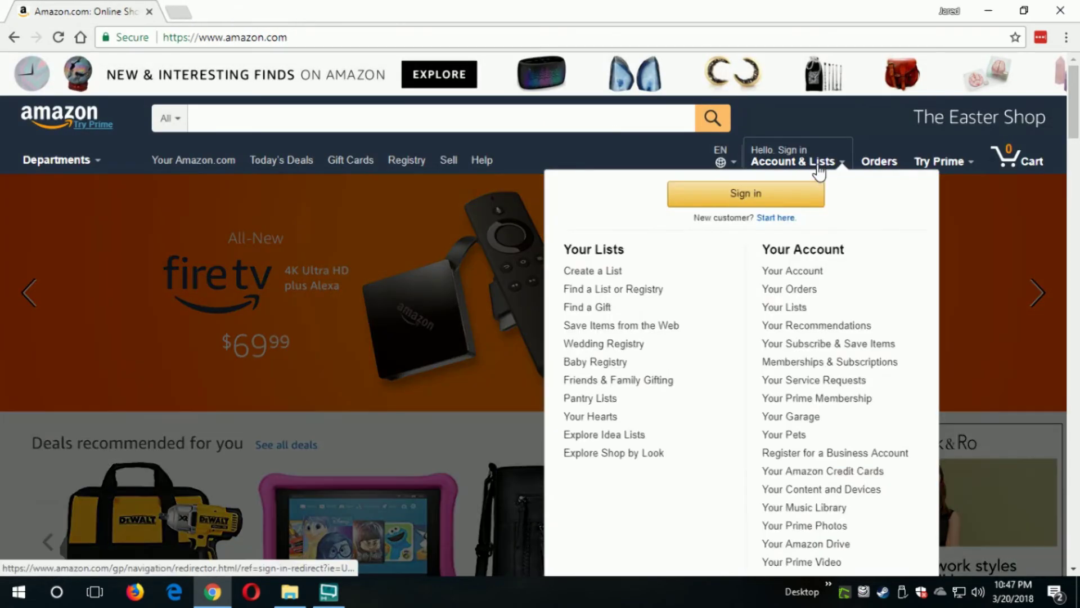
click(760, 198)
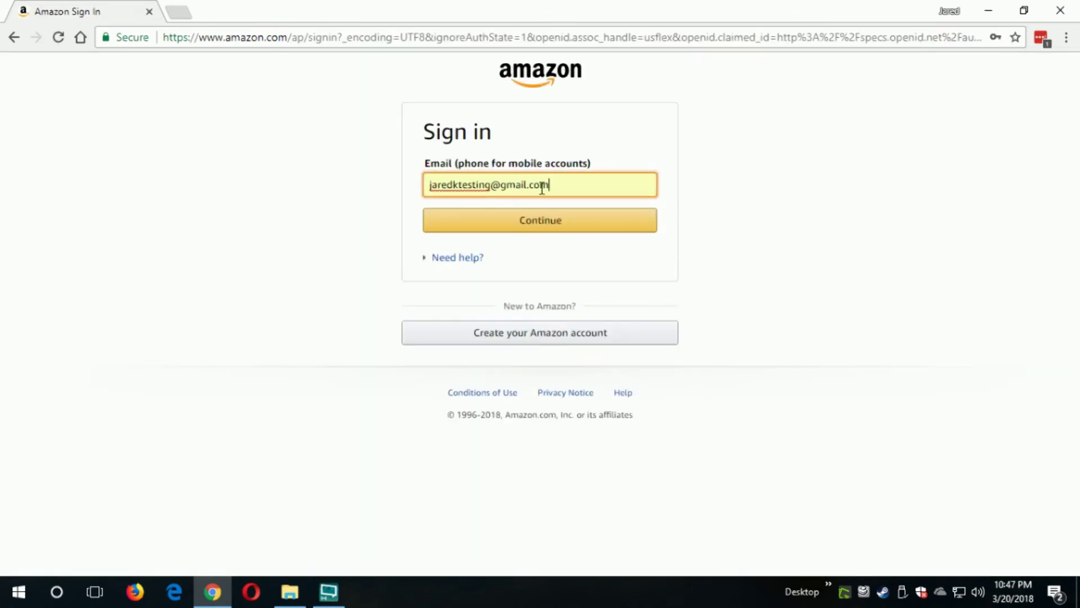
click(554, 224)
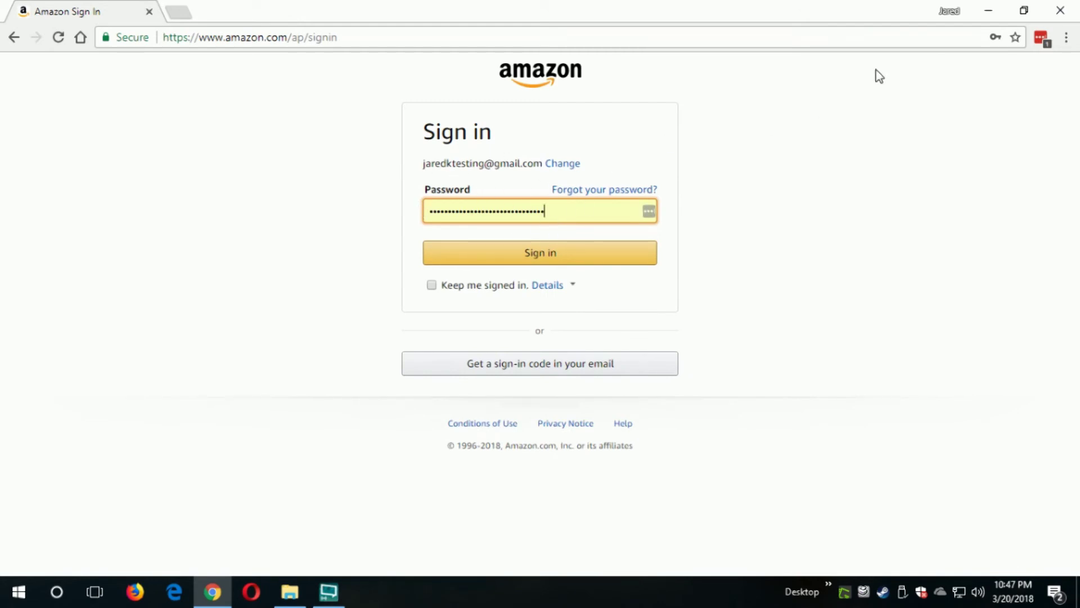
click(649, 212)
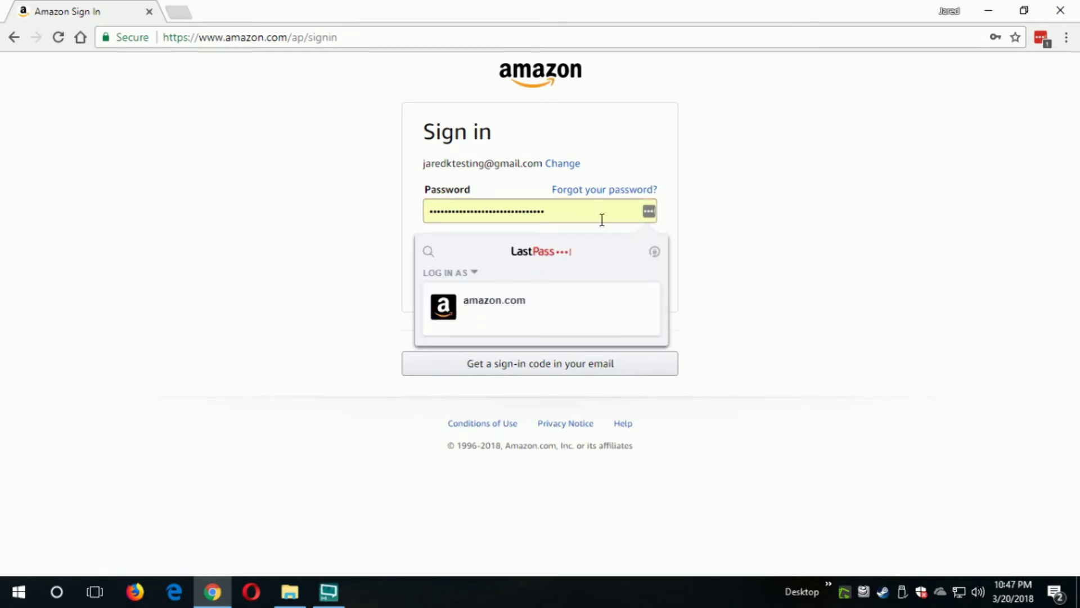
click(724, 234)
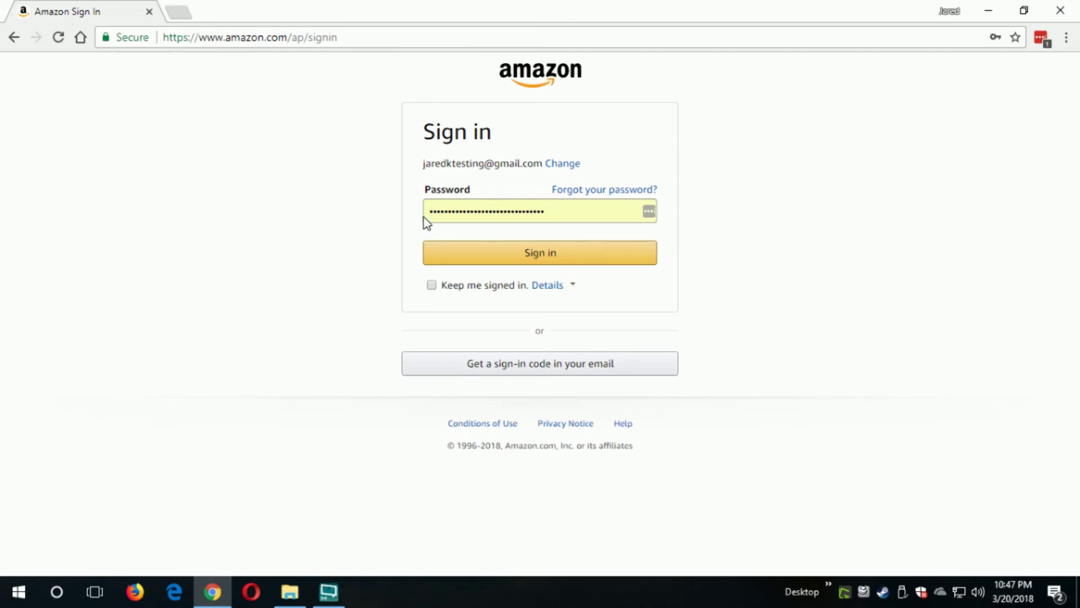
Inspect the password field, change its type to 'ohno' to reveal the password, then close DevTools
right_click(592, 220)
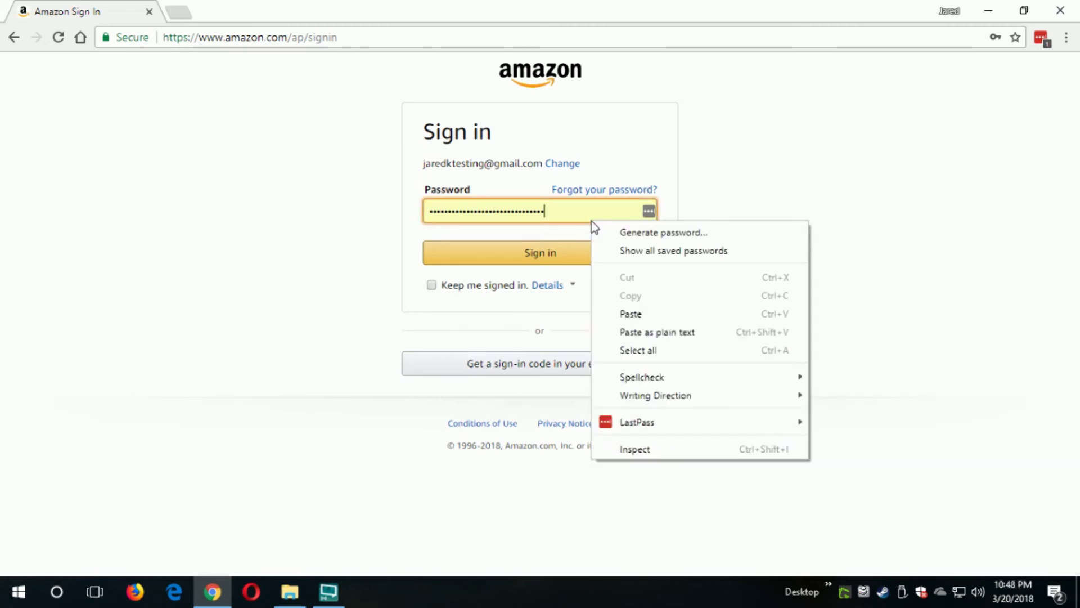
click(646, 450)
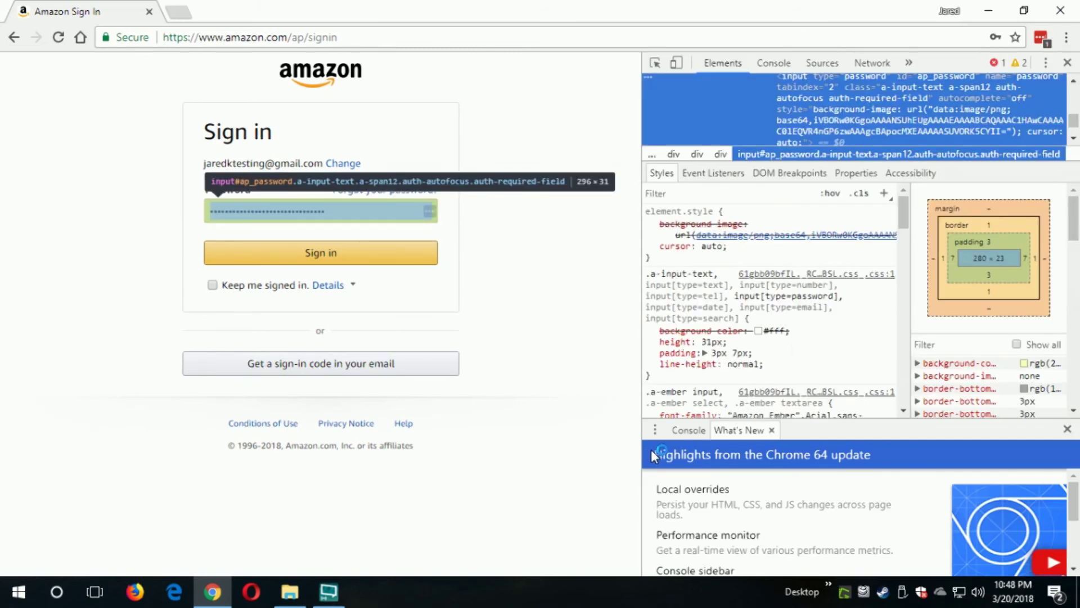
double_click(870, 76)
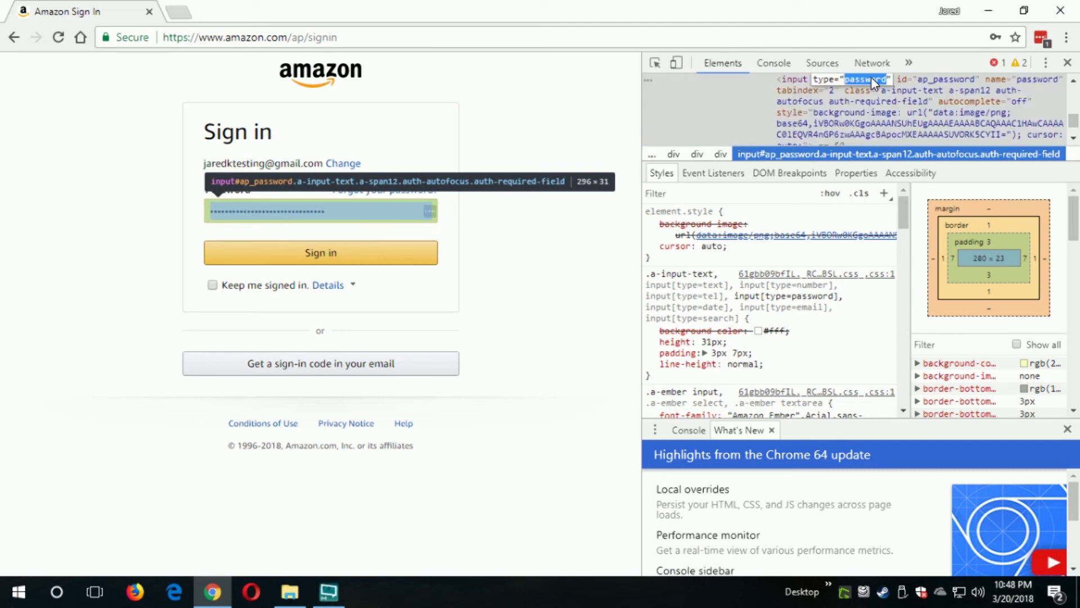
text(ohno)
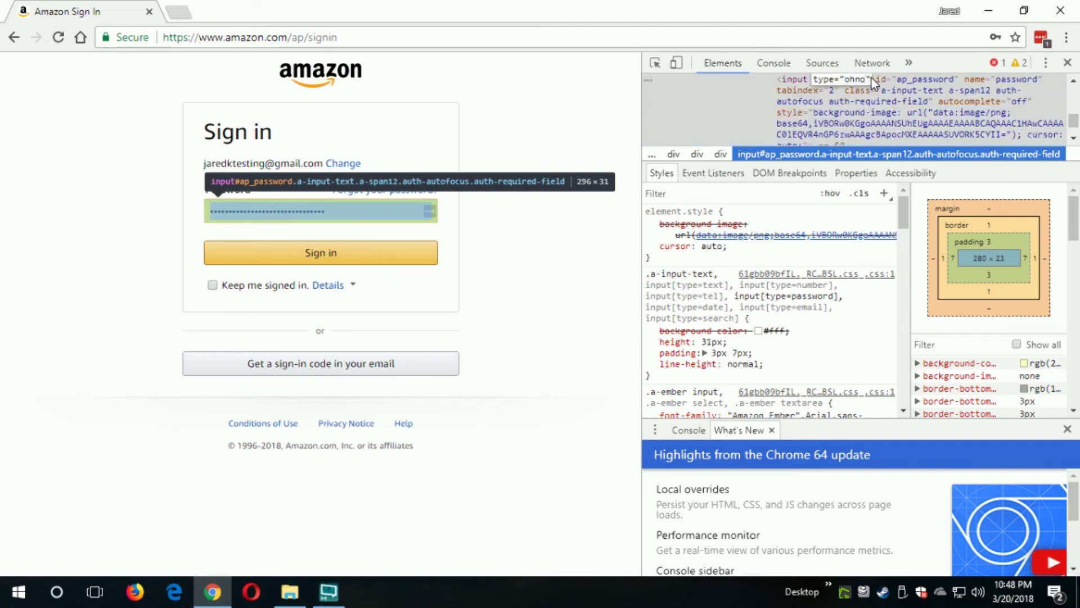
key(Tab)
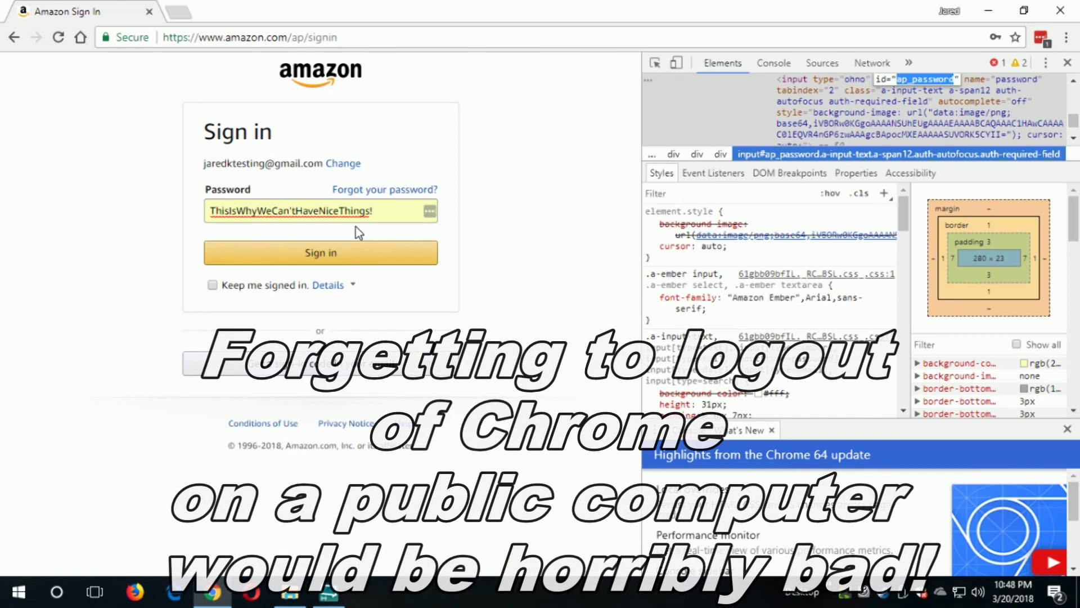
click(1067, 64)
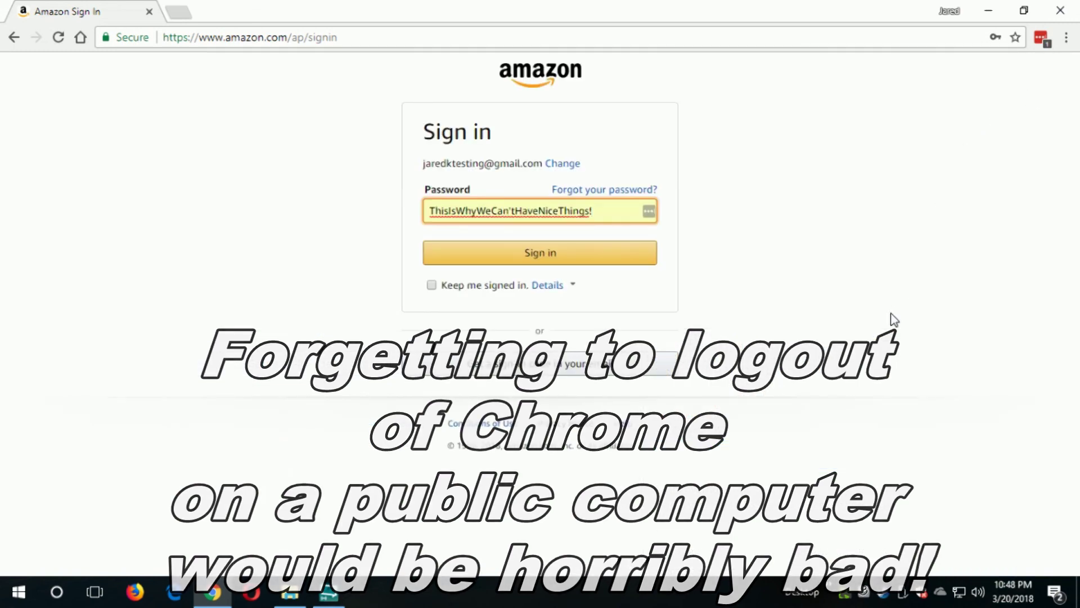